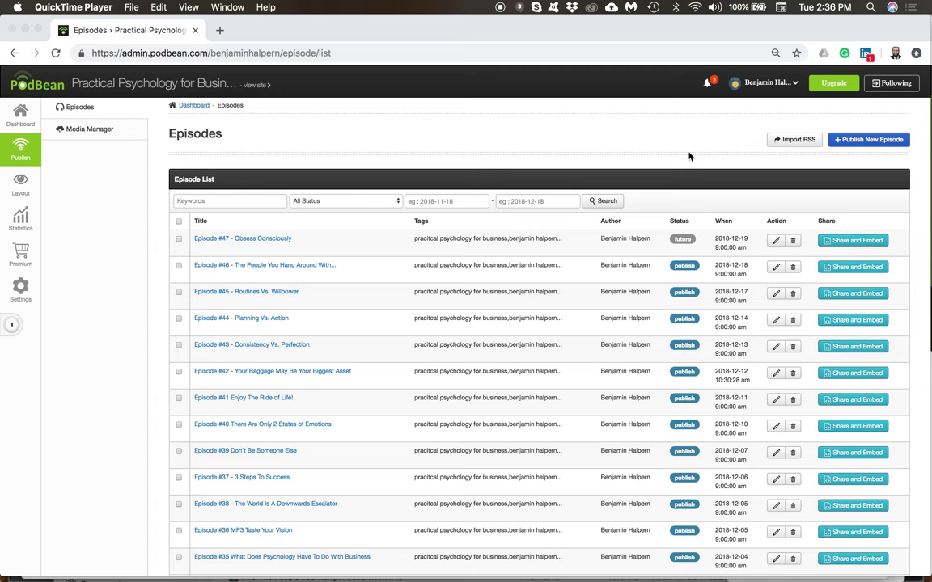
Start a new episode and upload the audio file "Episode #48 MP3 You Know Enough To Make 1,000,000 Dollars!.mp3"
{"action": "left_click", "coordinate": [890, 146]}
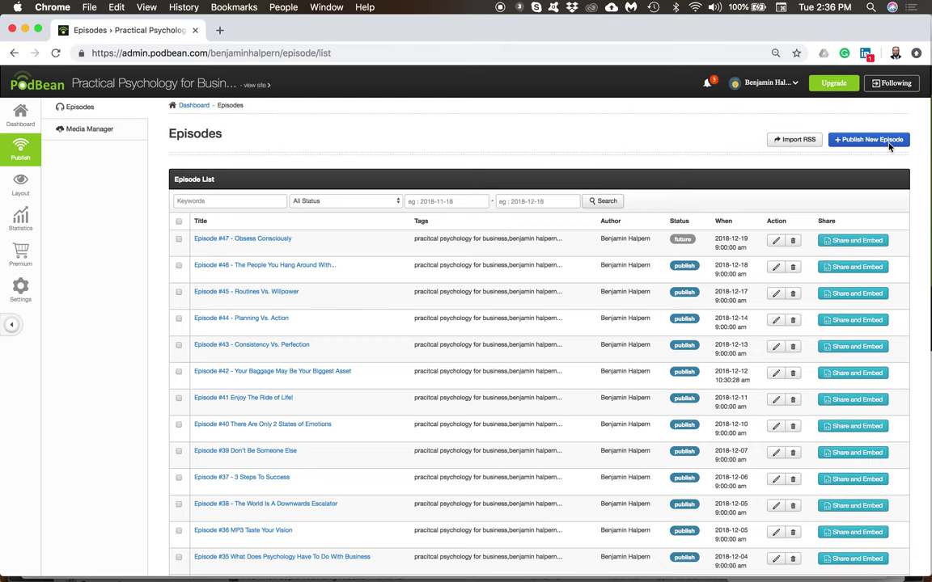
{"action": "left_click", "coordinate": [849, 139]}
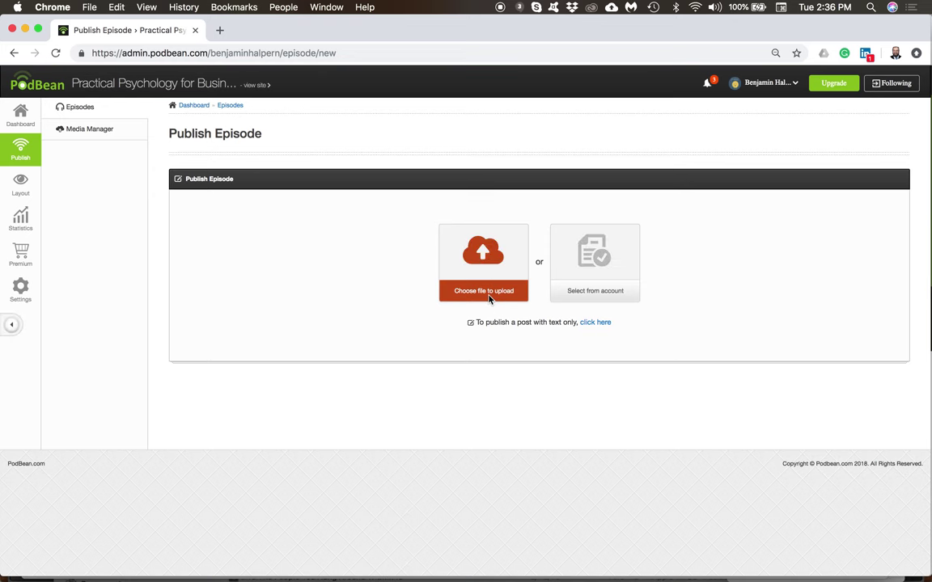
{"action": "left_click", "coordinate": [489, 298]}
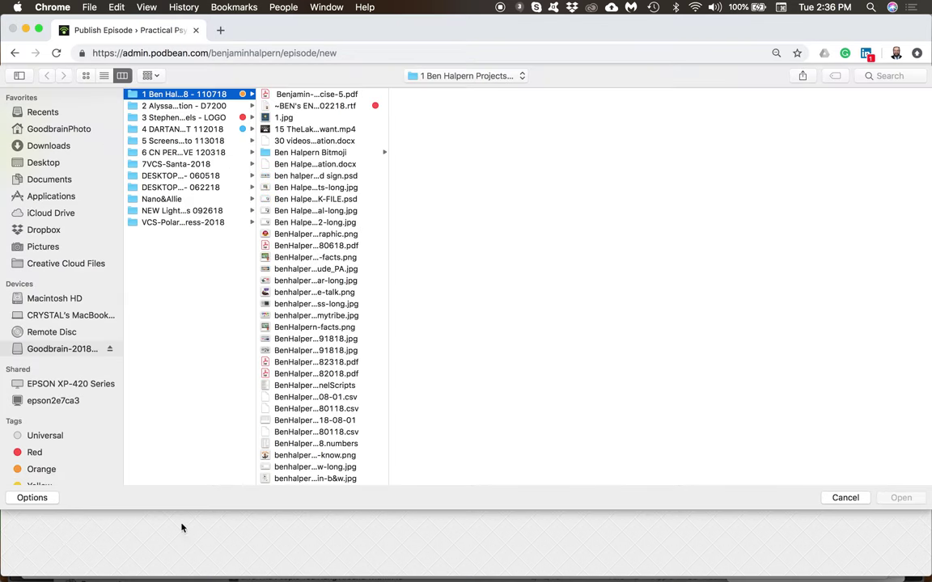
{"action": "left_click", "coordinate": [20, 576]}
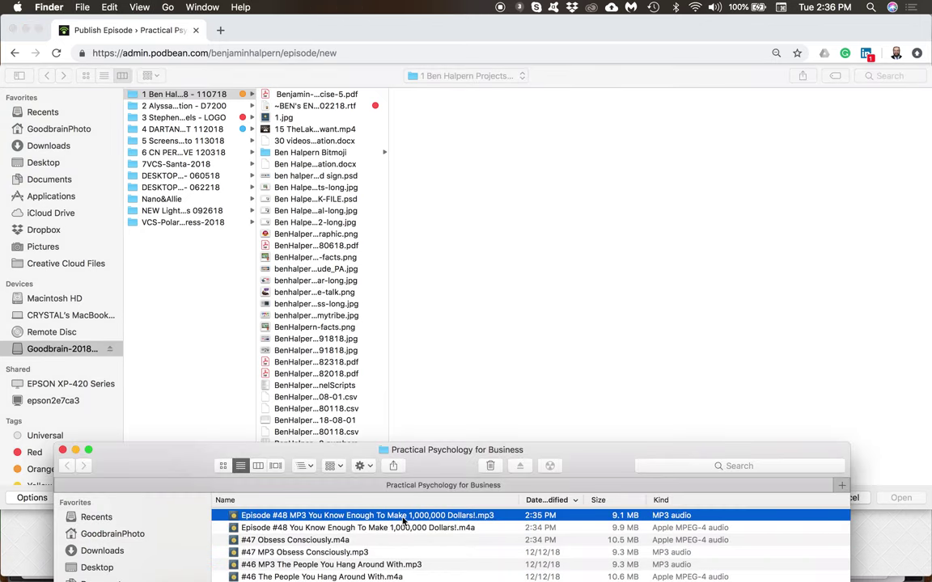
{"action": "left_click_drag", "start_coordinate": [402, 518], "coordinate": [692, 271]}
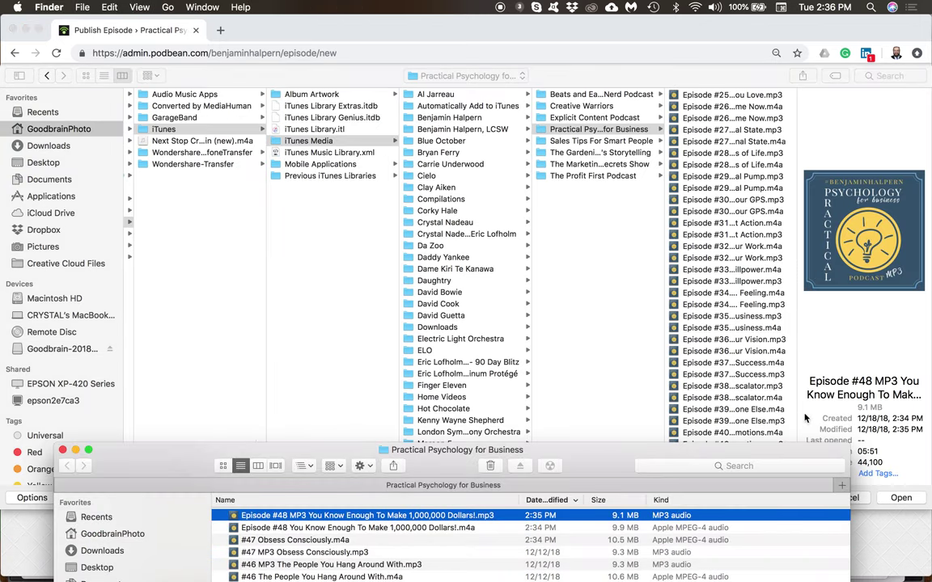
{"action": "left_click", "coordinate": [843, 314]}
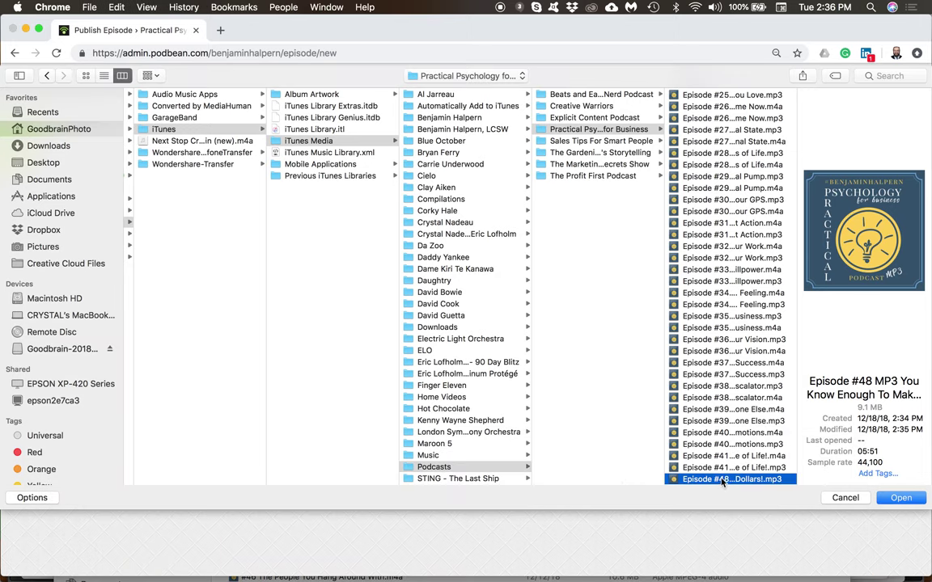
{"action": "key", "text": "Return"}
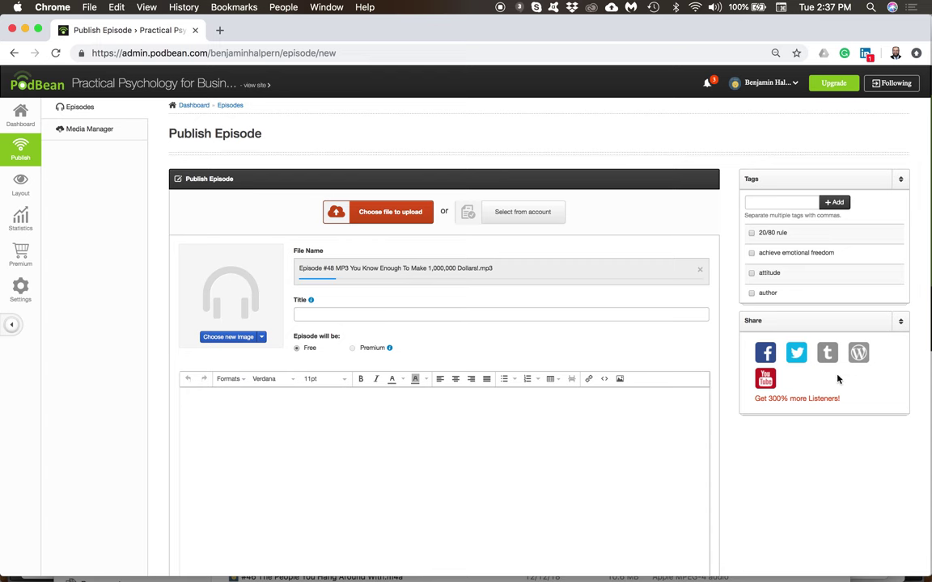
Title the episode "Episode #48 You Know Enough To Make 1,000,000 Dollars!", removing the surplus show and author text after it
{"action": "left_click", "coordinate": [324, 315]}
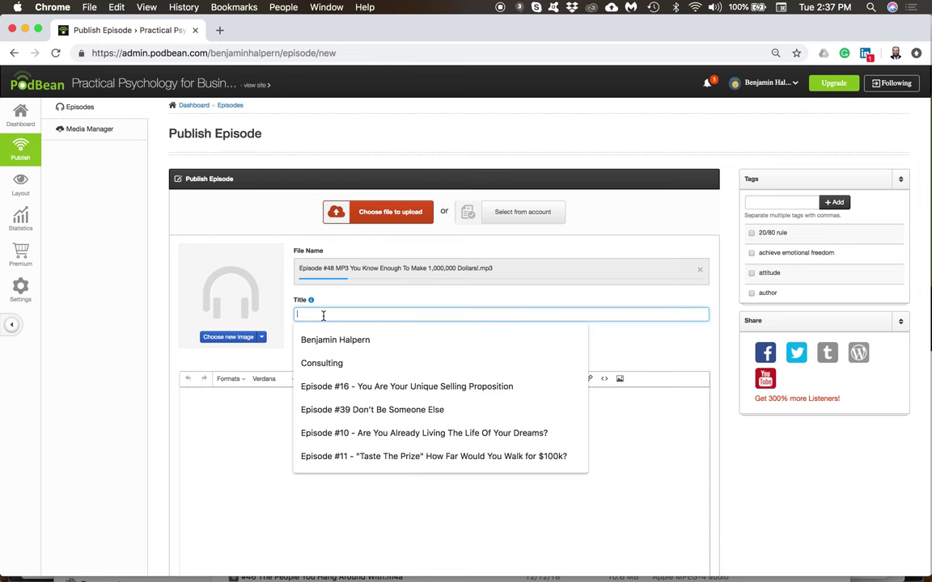
{"action": "type", "text": "Episode #48 You Know Enough To Make 1,000,000 Dollars!  Practical Psychology for Business Benjamin Halpern, LCSW  Follow Ben Everywhere!"}
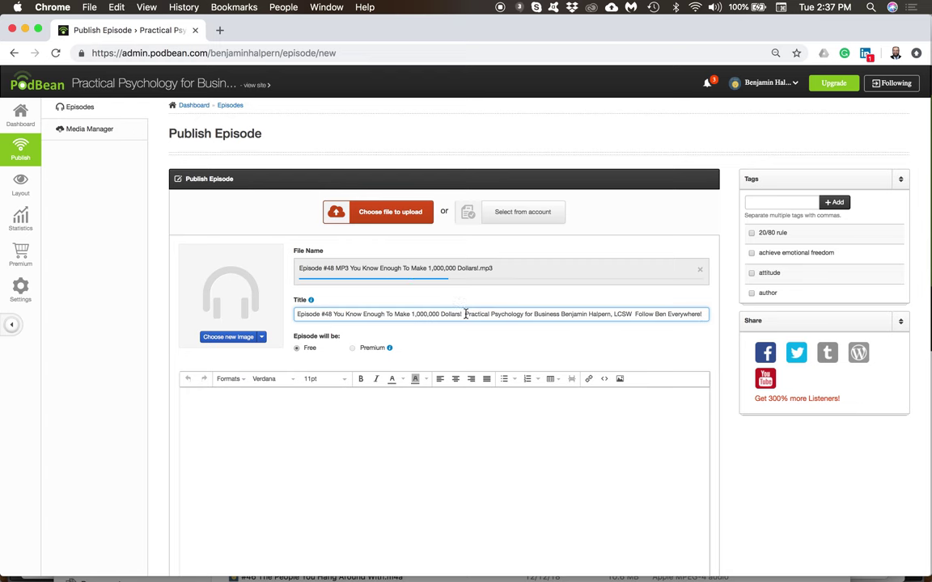
{"action": "left_click_drag", "start_coordinate": [465, 313], "coordinate": [700, 315]}
{"action": "key", "text": "BackSpace"}
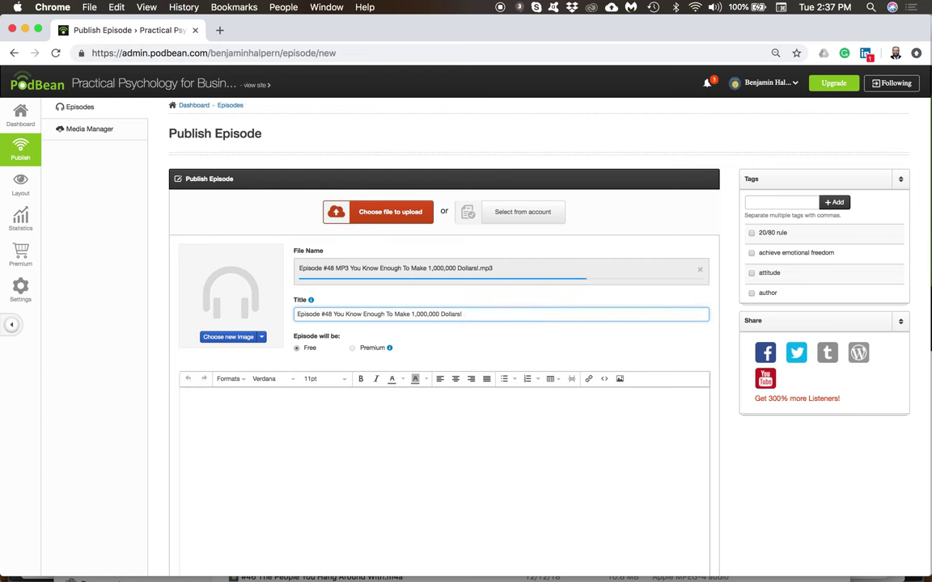
Fill the description with the episode title, "Practical Psychology for Business", the host's name and a follow line, and assign the podcast artwork as episode image
{"action": "left_click", "coordinate": [469, 400]}
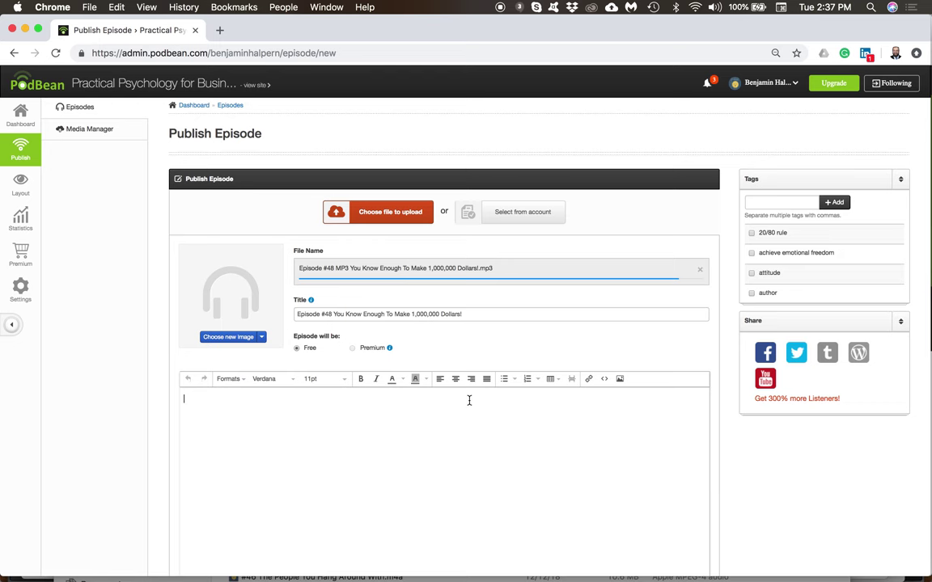
{"action": "type", "text": "Episode #48 You Know Enough To Make 1,000,000 Dollars!  Practical Psychology for Business Benjamin Halpern, LCSW  Follow Ben Everywhere!"}
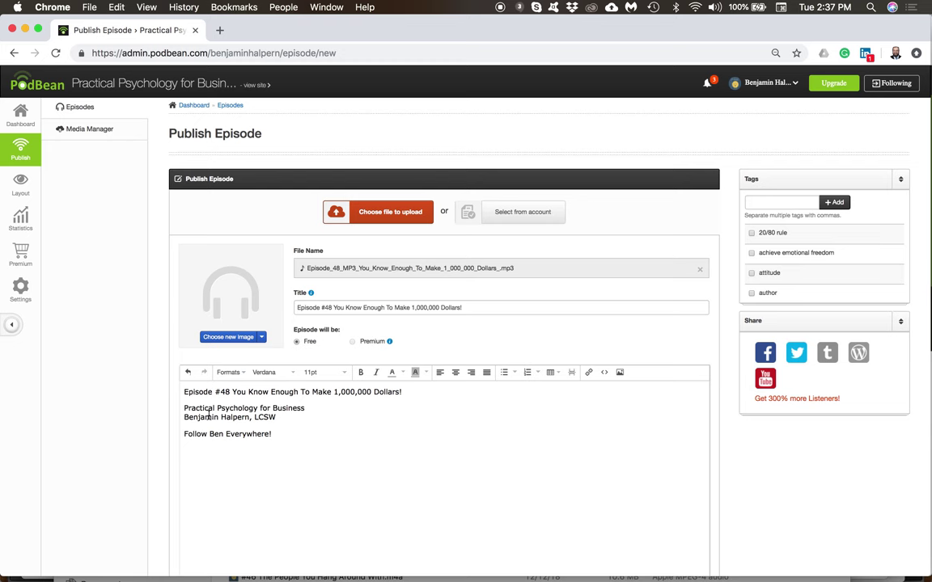
{"action": "left_click", "coordinate": [262, 338]}
{"action": "left_click", "coordinate": [264, 365]}
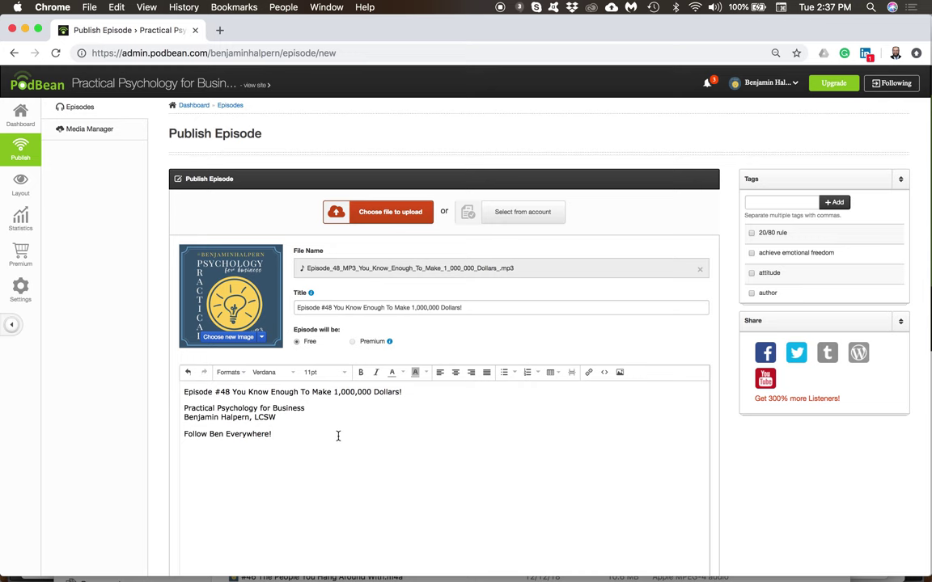
Assign the existing tags "author" and "business success" to the episode
{"action": "scroll", "coordinate": [760, 270], "scroll_direction": "down", "scroll_amount": 3}
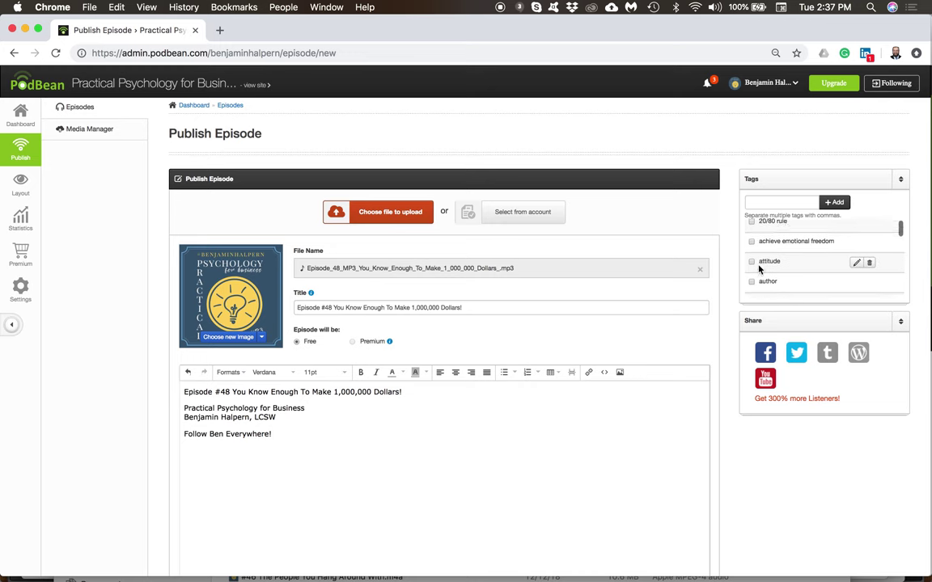
{"action": "scroll", "coordinate": [760, 271], "scroll_direction": "down", "scroll_amount": 3}
{"action": "scroll", "coordinate": [760, 271], "scroll_direction": "up", "scroll_amount": 5}
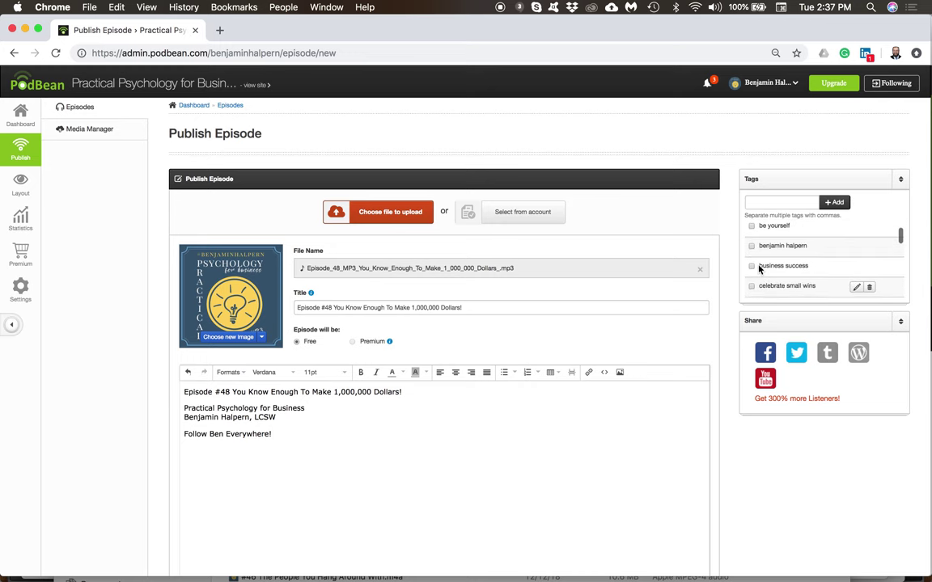
{"action": "scroll", "coordinate": [760, 271], "scroll_direction": "up", "scroll_amount": 2}
{"action": "scroll", "coordinate": [790, 270], "scroll_direction": "down", "scroll_amount": 1}
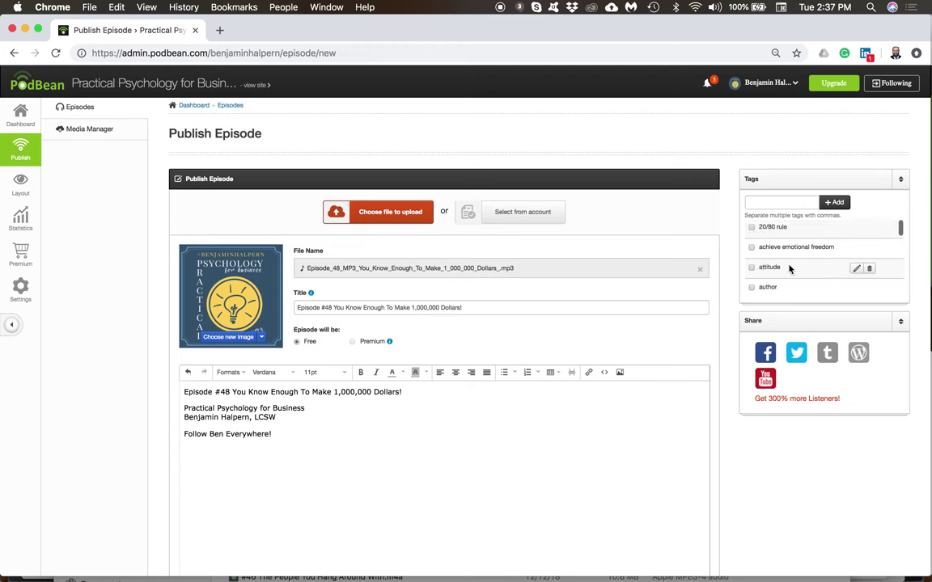
{"action": "scroll", "coordinate": [790, 270], "scroll_direction": "down", "scroll_amount": 1}
{"action": "left_click", "coordinate": [751, 250]}
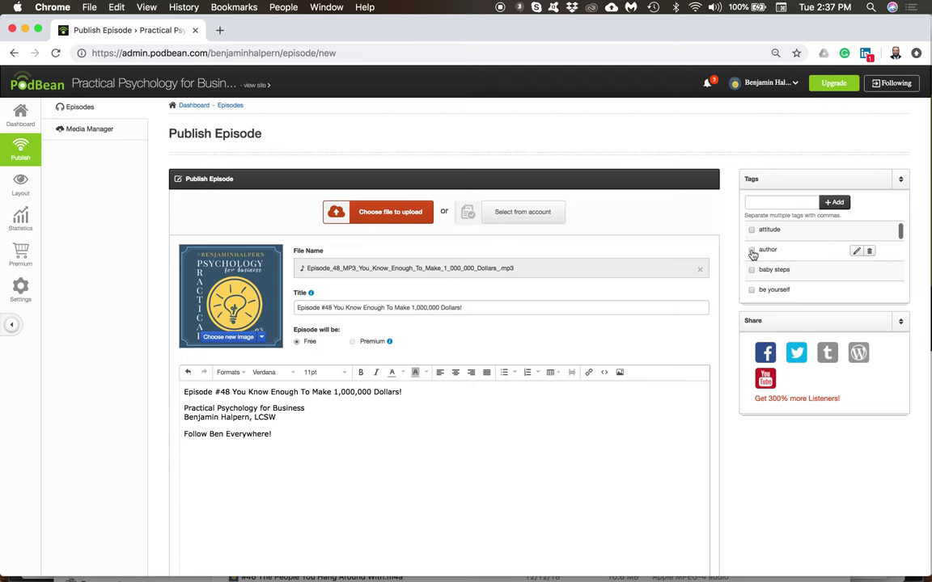
{"action": "scroll", "coordinate": [786, 262], "scroll_direction": "down", "scroll_amount": 3}
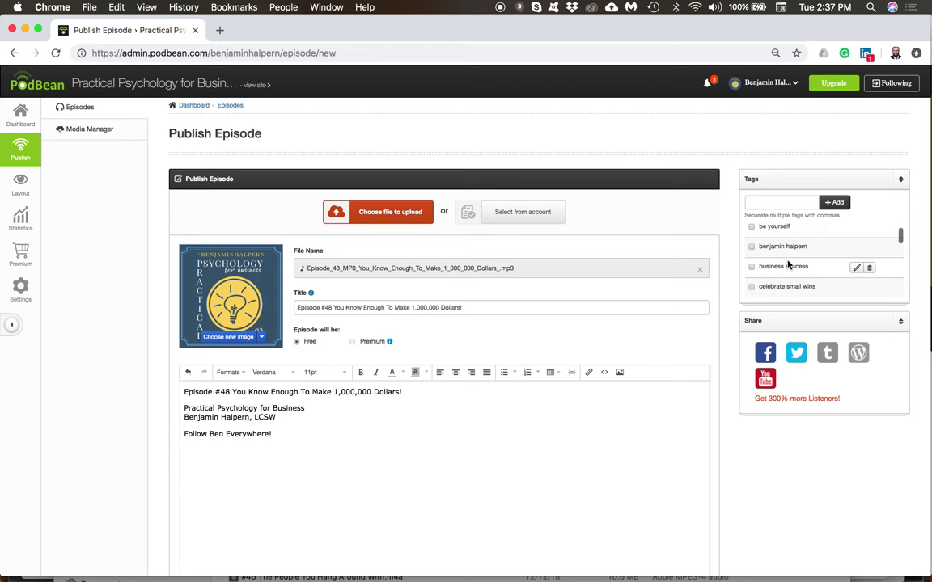
{"action": "left_click", "coordinate": [751, 266]}
{"action": "scroll", "coordinate": [760, 263], "scroll_direction": "down", "scroll_amount": 2}
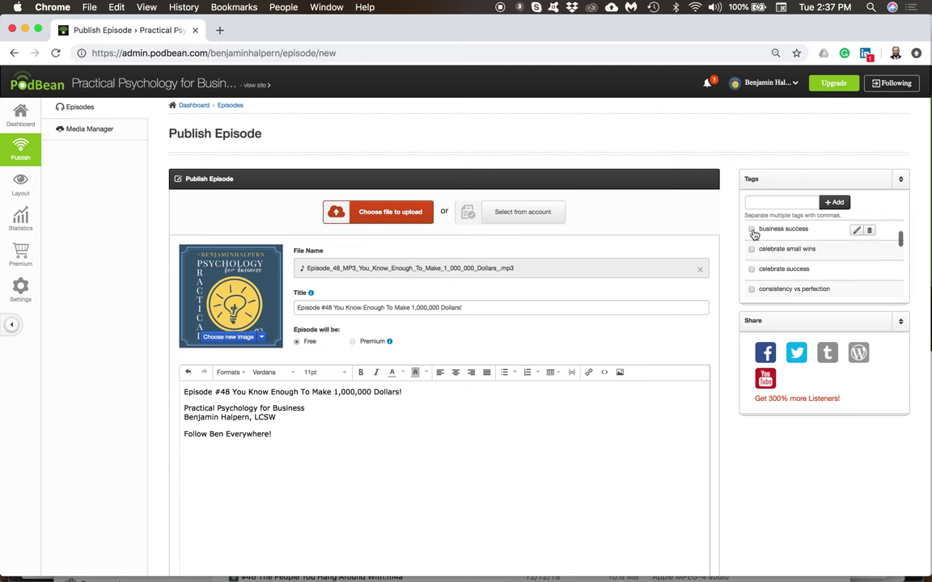
{"action": "scroll", "coordinate": [770, 259], "scroll_direction": "down", "scroll_amount": 1}
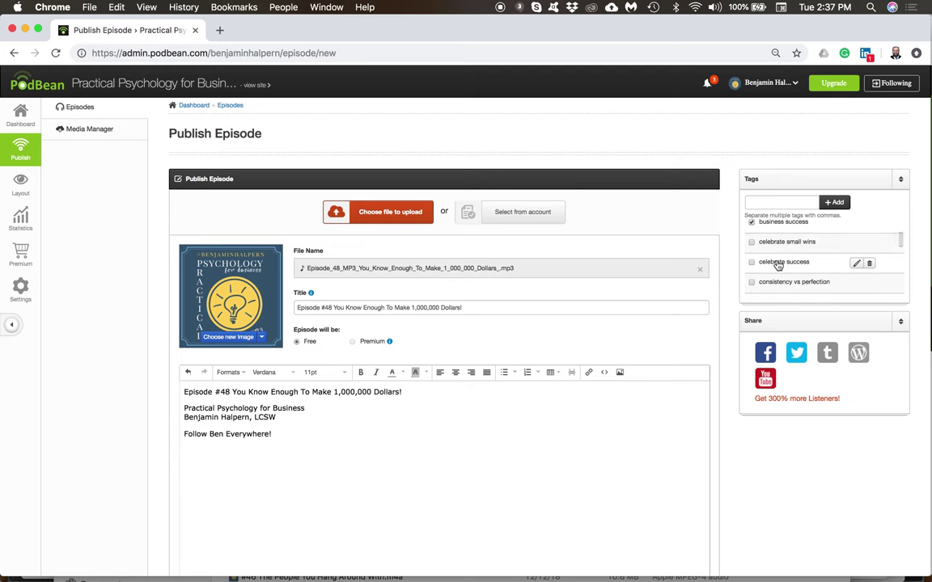
Add further existing tags to the episode, including "keys to success"
{"action": "scroll", "coordinate": [777, 266], "scroll_direction": "down", "scroll_amount": 4}
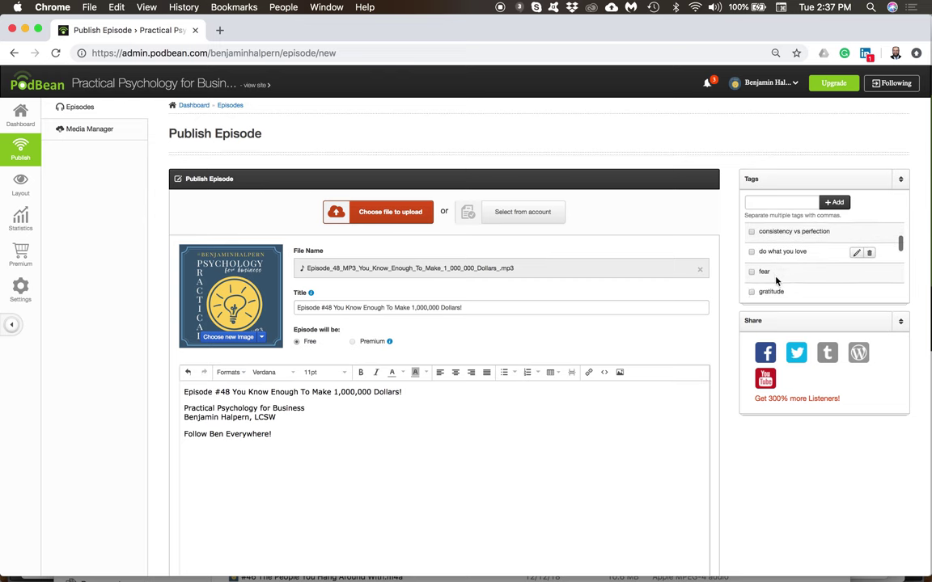
{"action": "scroll", "coordinate": [764, 271], "scroll_direction": "down", "scroll_amount": 1}
{"action": "left_click", "coordinate": [751, 271]}
{"action": "scroll", "coordinate": [799, 281], "scroll_direction": "down", "scroll_amount": 3}
{"action": "scroll", "coordinate": [776, 281], "scroll_direction": "down", "scroll_amount": 2}
{"action": "scroll", "coordinate": [762, 280], "scroll_direction": "down", "scroll_amount": 2}
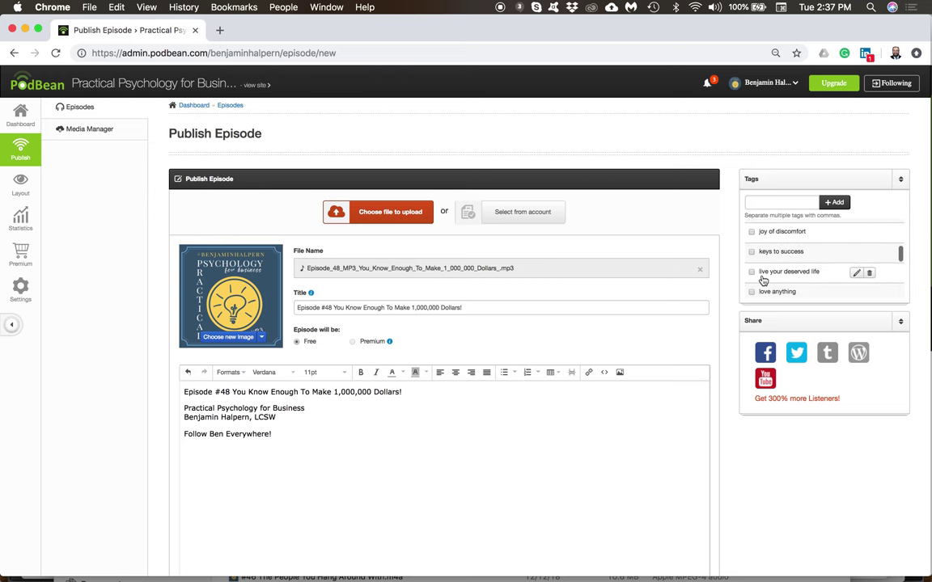
{"action": "left_click", "coordinate": [752, 250]}
{"action": "scroll", "coordinate": [785, 273], "scroll_direction": "down", "scroll_amount": 2}
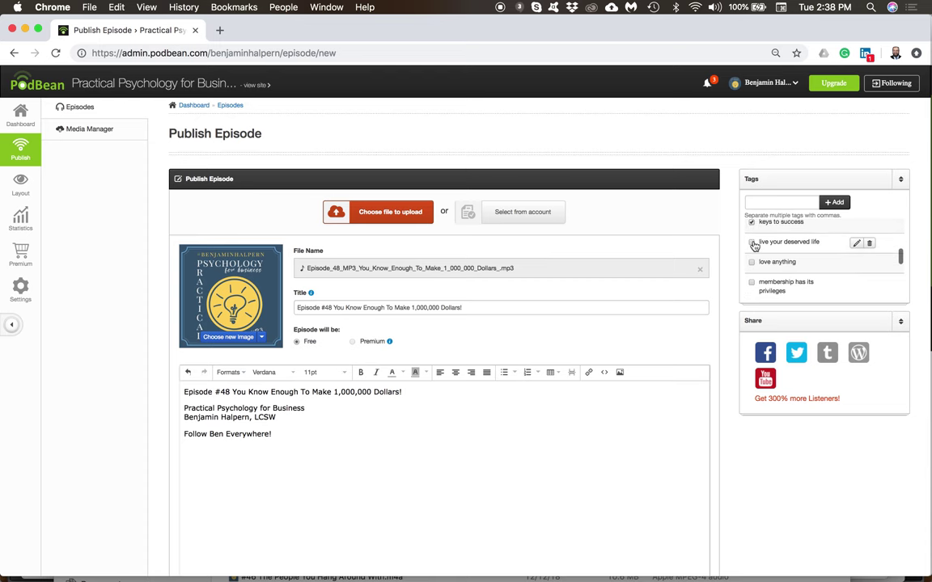
Assign the tags "overcome anxiety fear and stress" and "pracitcal psychology for business" to the episode
{"action": "scroll", "coordinate": [790, 262], "scroll_direction": "down", "scroll_amount": 2}
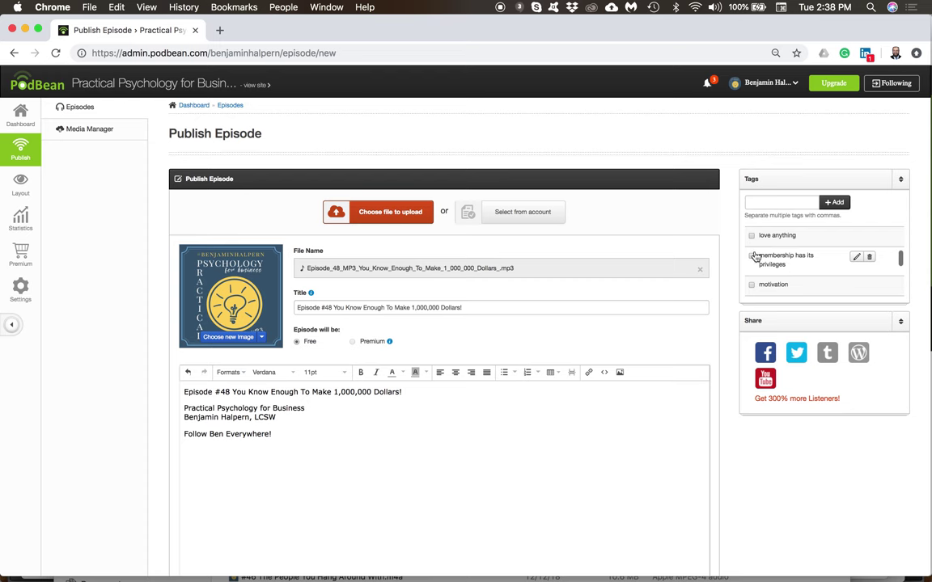
{"action": "scroll", "coordinate": [760, 267], "scroll_direction": "down", "scroll_amount": 3}
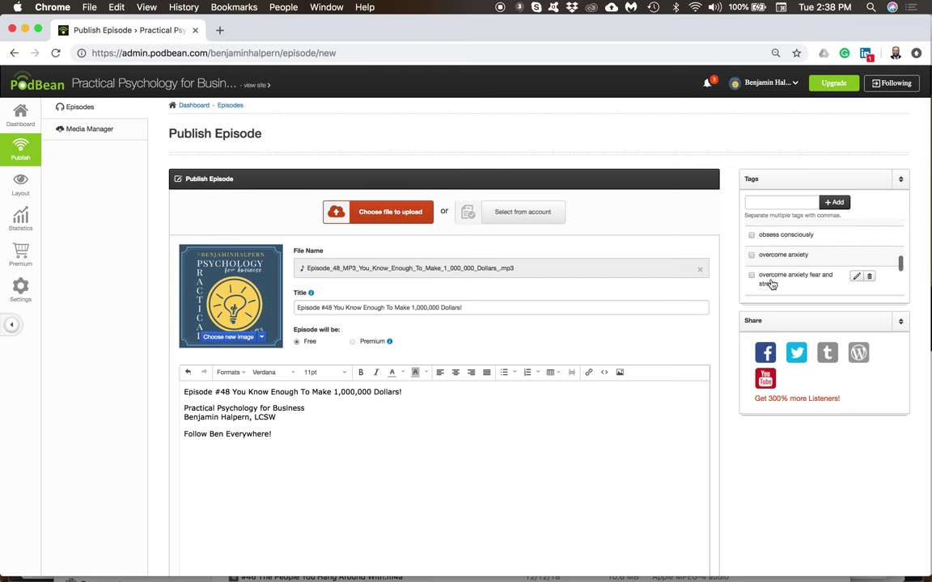
{"action": "scroll", "coordinate": [772, 283], "scroll_direction": "down", "scroll_amount": 2}
{"action": "left_click", "coordinate": [752, 230]}
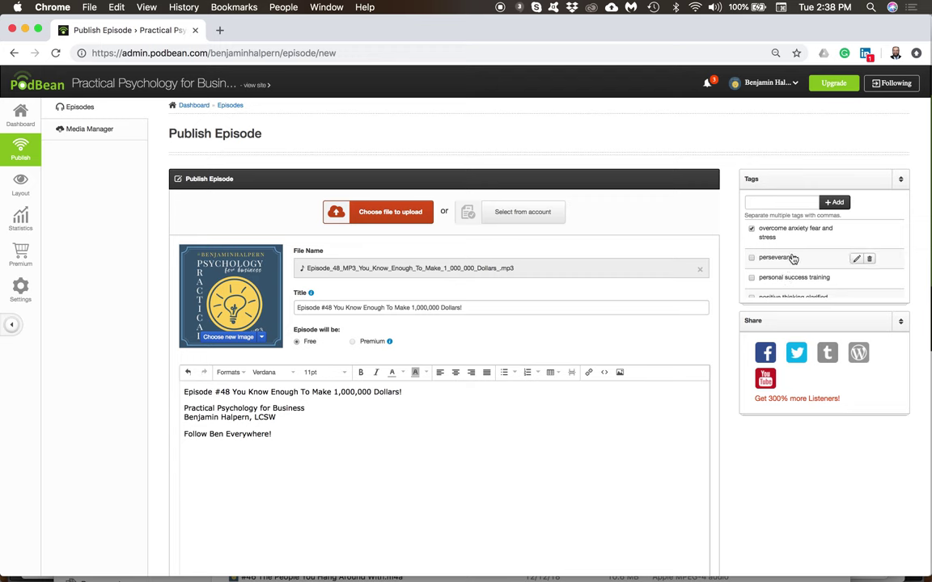
{"action": "scroll", "coordinate": [790, 266], "scroll_direction": "down", "scroll_amount": 1}
{"action": "scroll", "coordinate": [790, 266], "scroll_direction": "up", "scroll_amount": 2}
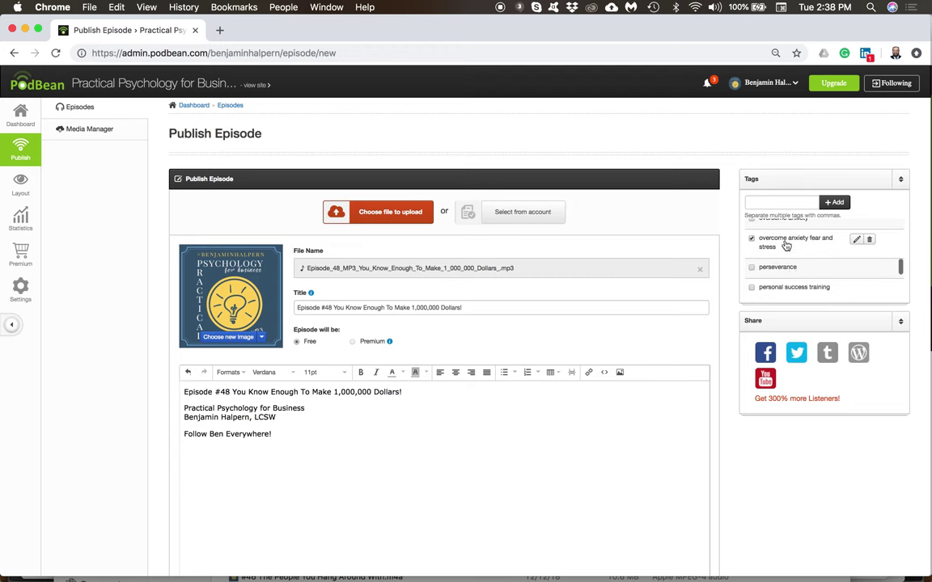
{"action": "scroll", "coordinate": [791, 266], "scroll_direction": "down", "scroll_amount": 3}
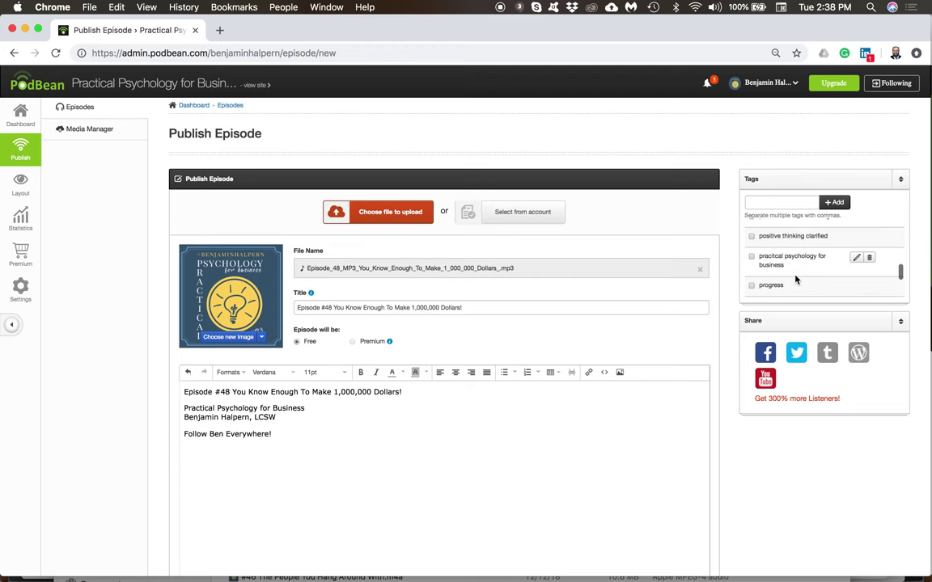
{"action": "left_click", "coordinate": [751, 256]}
{"action": "scroll", "coordinate": [806, 271], "scroll_direction": "down", "scroll_amount": 2}
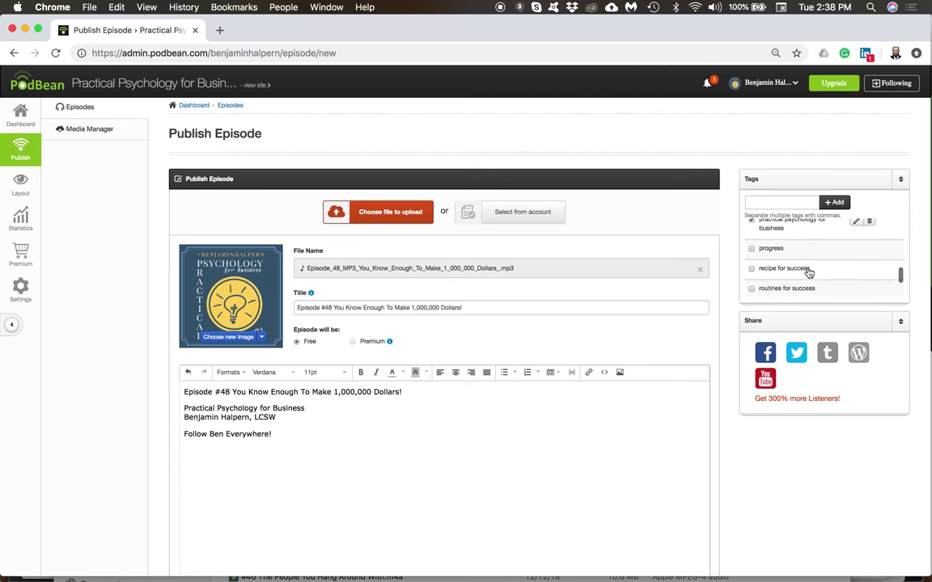
Complete the episode's tag selection with entries near the end of the tag list, including "work life balance"
{"action": "scroll", "coordinate": [807, 270], "scroll_direction": "down", "scroll_amount": 5}
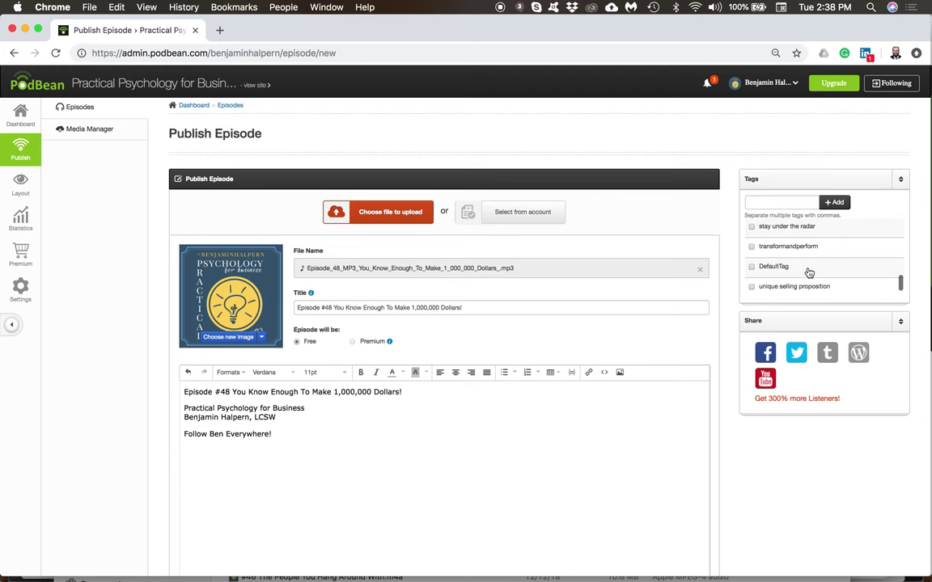
{"action": "scroll", "coordinate": [788, 271], "scroll_direction": "down", "scroll_amount": 2}
{"action": "left_click", "coordinate": [751, 234]}
{"action": "scroll", "coordinate": [798, 277], "scroll_direction": "down", "scroll_amount": 3}
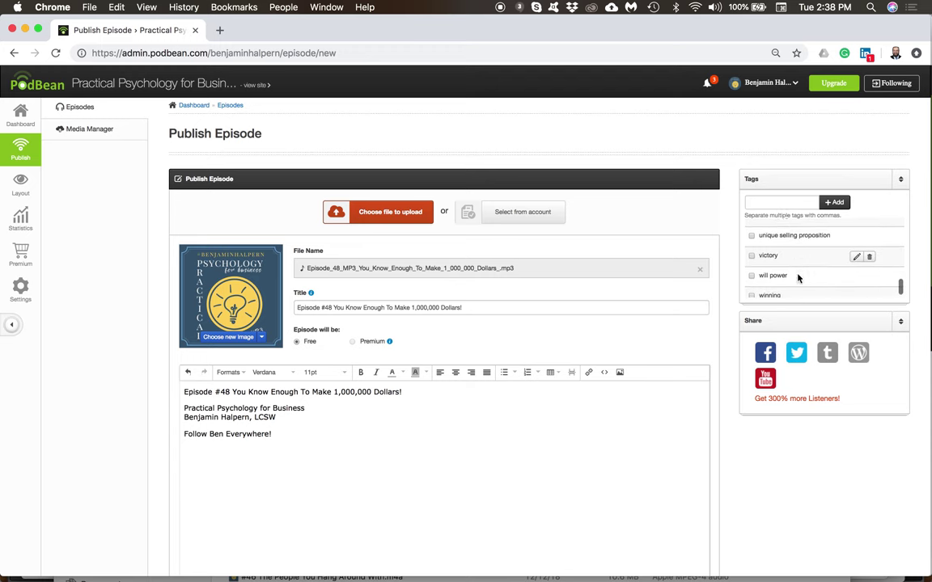
{"action": "left_click", "coordinate": [752, 277]}
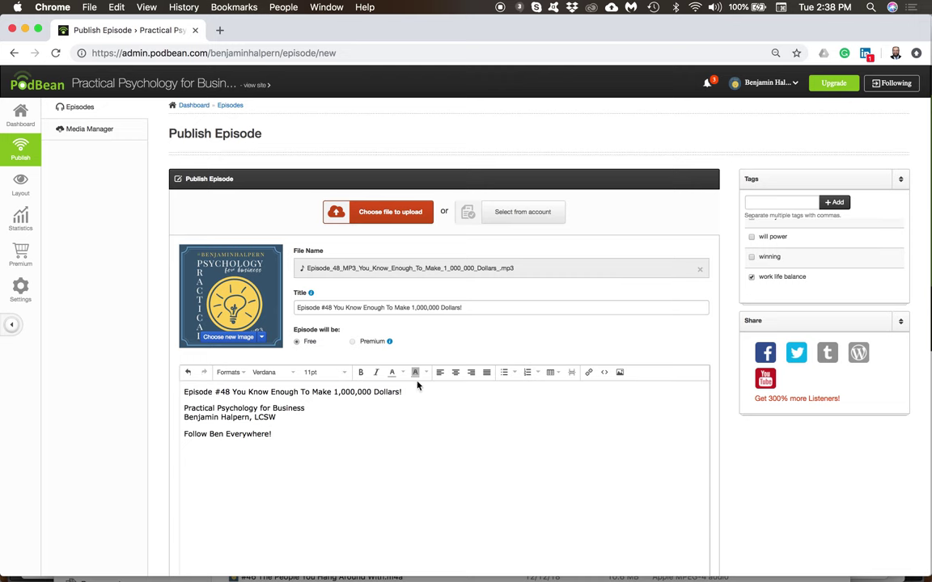
{"action": "scroll", "coordinate": [401, 438], "scroll_direction": "down", "scroll_amount": 5}
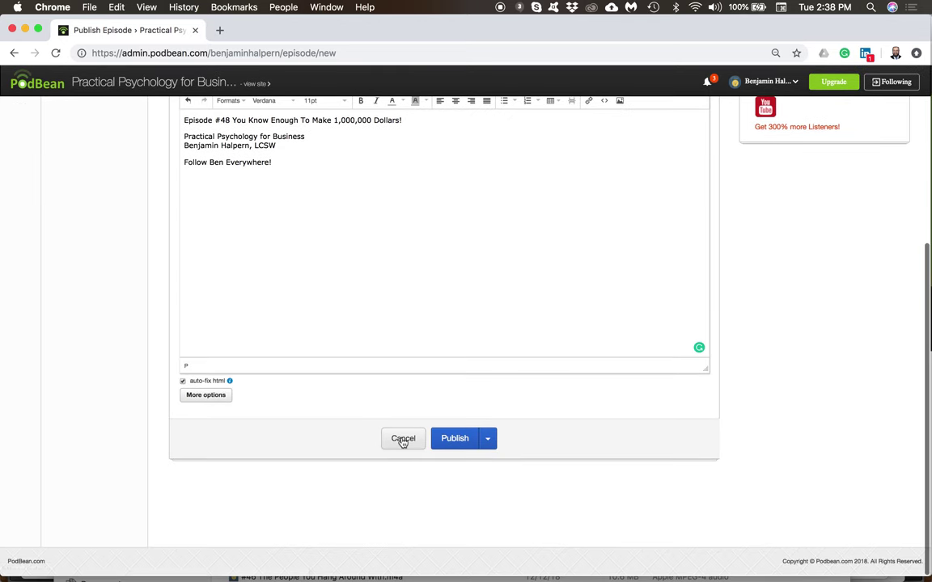
{"action": "scroll", "coordinate": [745, 310], "scroll_direction": "up", "scroll_amount": 1}
{"action": "scroll", "coordinate": [745, 309], "scroll_direction": "up", "scroll_amount": 3}
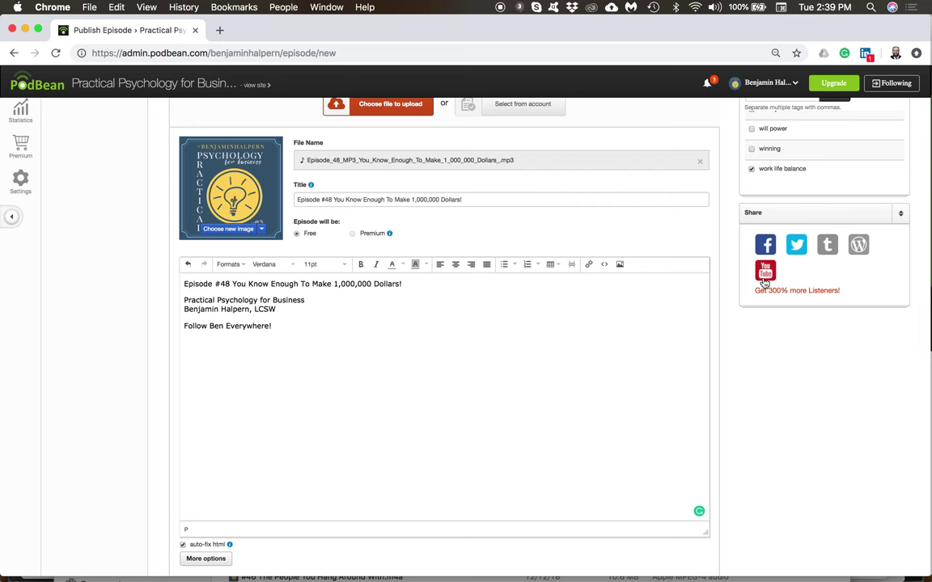
{"action": "scroll", "coordinate": [600, 362], "scroll_direction": "down", "scroll_amount": 5}
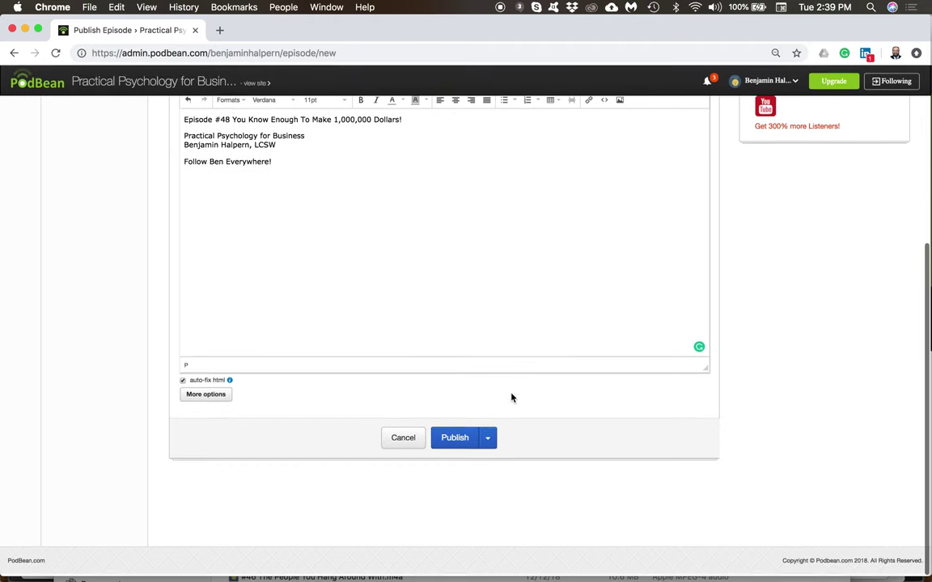
Schedule the episode to publish on 2018-12-19 at 9:00 instead of immediately, and submit the scheduled post
{"action": "left_click", "coordinate": [489, 439]}
{"action": "left_click", "coordinate": [473, 500]}
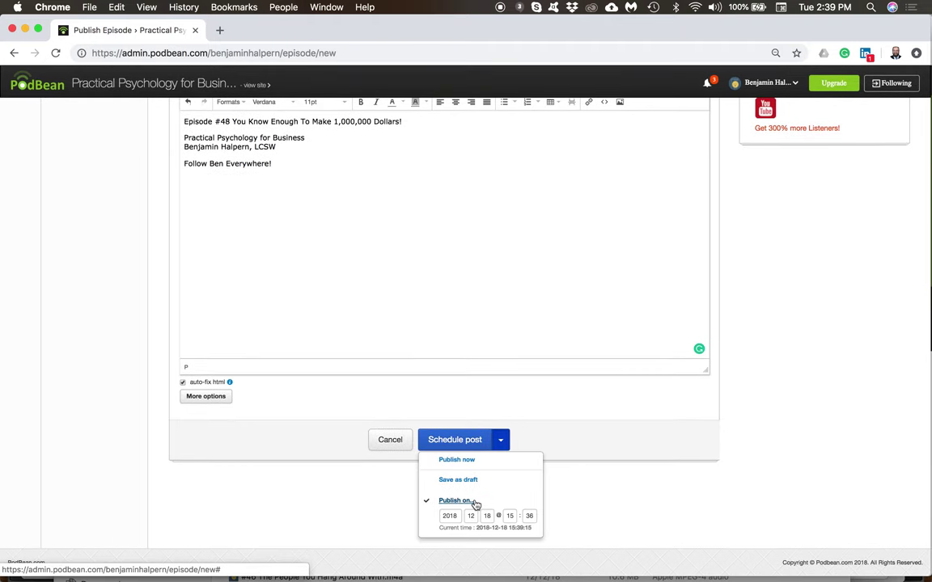
{"action": "left_click", "coordinate": [486, 516]}
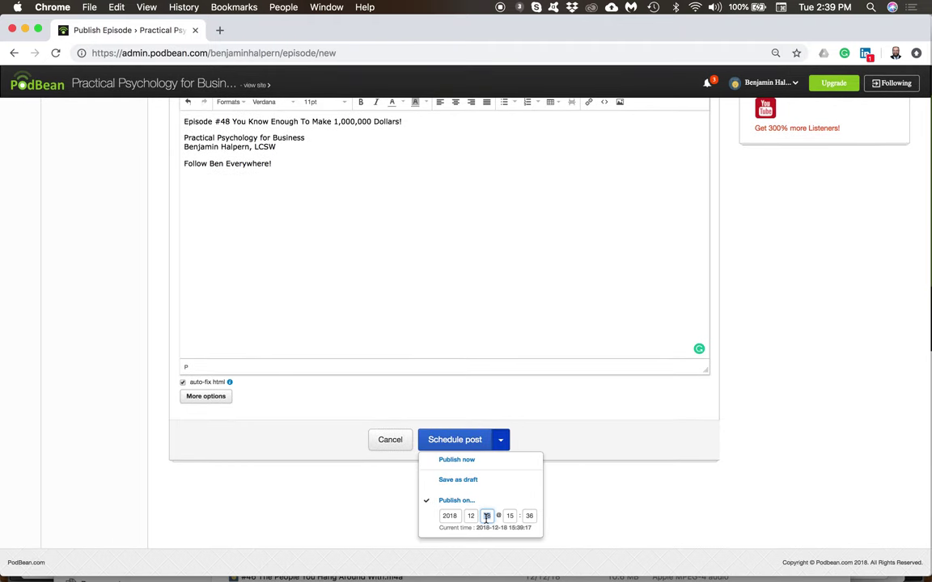
{"action": "left_click", "coordinate": [510, 516]}
{"action": "type", "text": "9"}
{"action": "left_click", "coordinate": [529, 516]}
{"action": "left_click", "coordinate": [449, 447]}
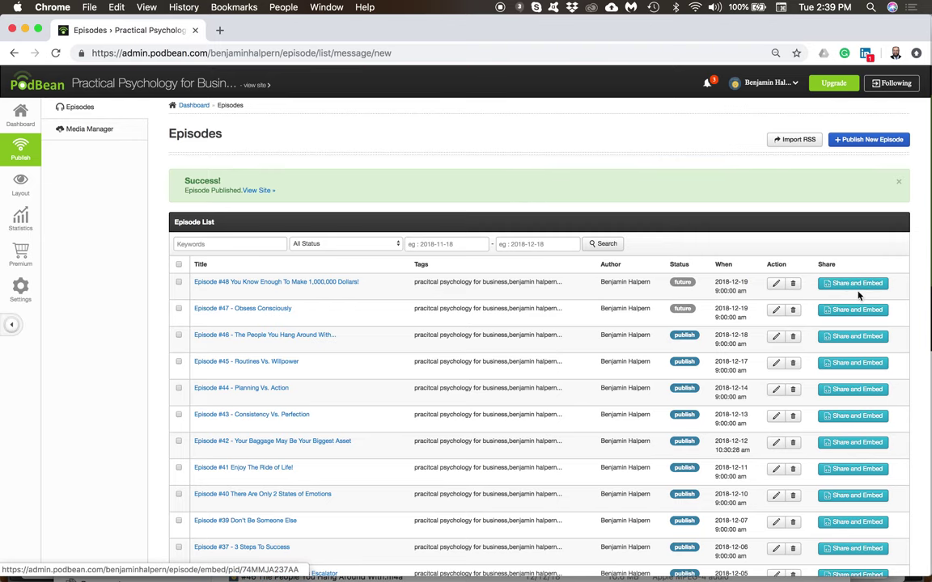
Open the Share and Embed page for Episode #48 from the episode list
{"action": "scroll", "coordinate": [833, 461], "scroll_direction": "down", "scroll_amount": 5}
{"action": "scroll", "coordinate": [838, 466], "scroll_direction": "up", "scroll_amount": 5}
{"action": "scroll", "coordinate": [838, 467], "scroll_direction": "down", "scroll_amount": 1}
{"action": "left_click", "coordinate": [857, 283]}
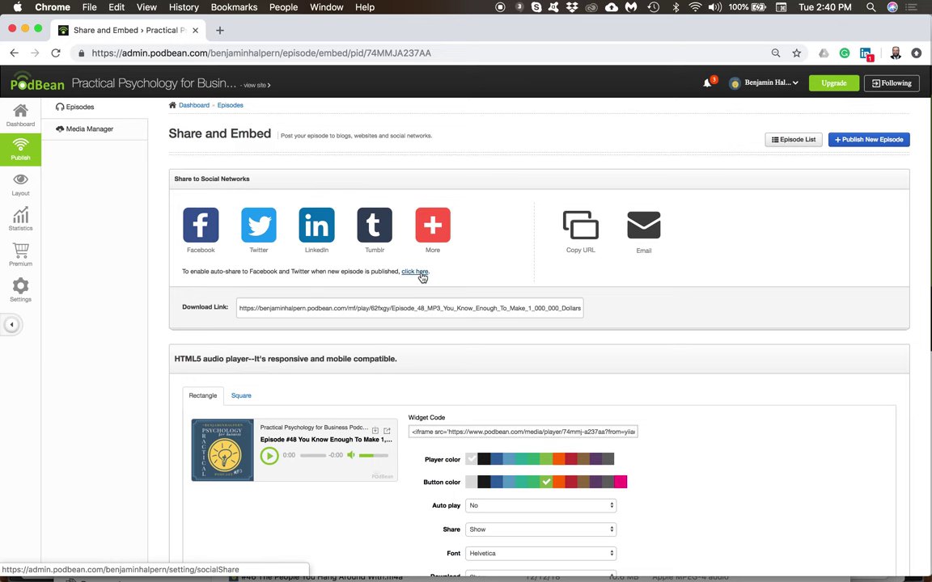
Review the episode's sharing and embedding options and open the auto-share settings for social networks
{"action": "scroll", "coordinate": [421, 275], "scroll_direction": "down", "scroll_amount": 5}
{"action": "scroll", "coordinate": [421, 275], "scroll_direction": "up", "scroll_amount": 5}
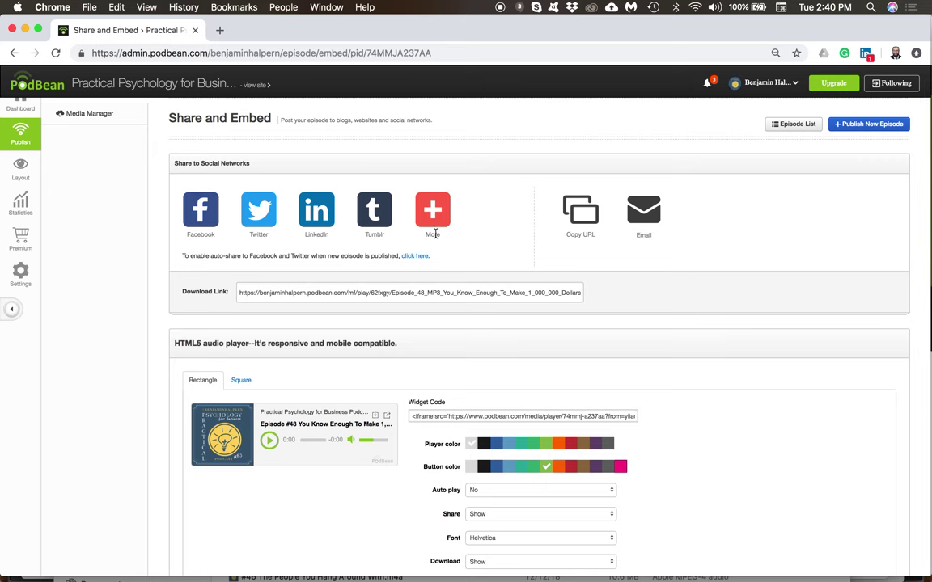
{"action": "mouse_move", "coordinate": [434, 234]}
{"action": "scroll", "coordinate": [434, 283], "scroll_direction": "down", "scroll_amount": 2}
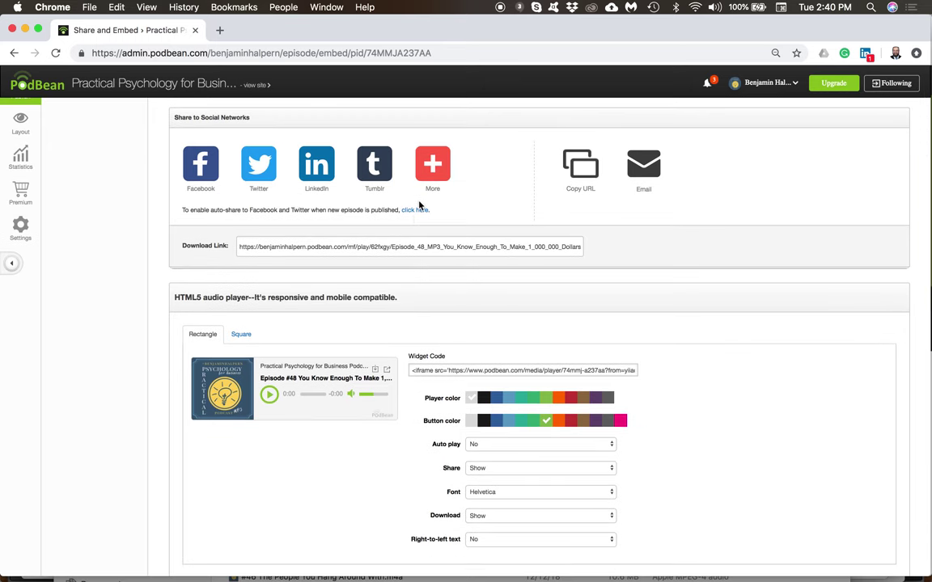
{"action": "left_click", "coordinate": [417, 209]}
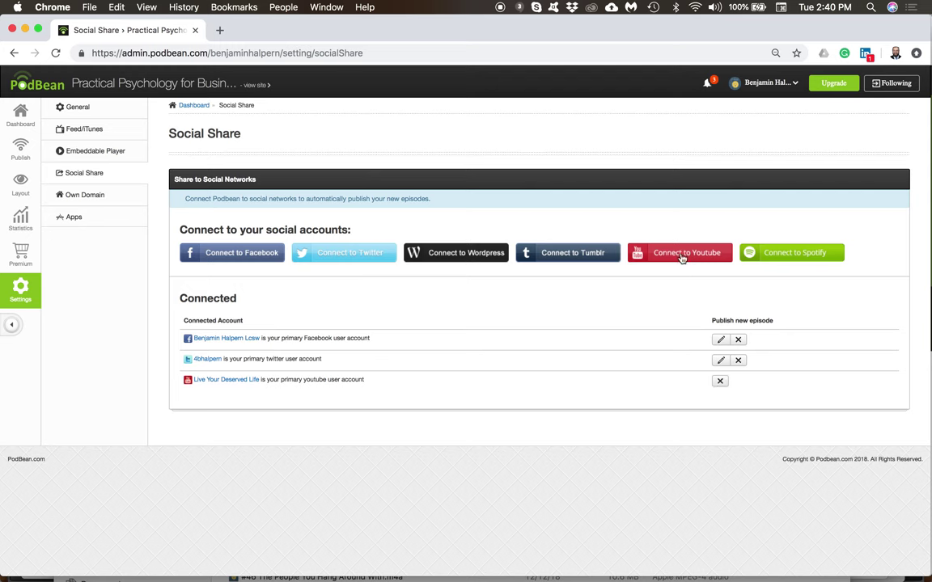
Connect YouTube to the podcast with the personal Google account and allow podbean.com the requested access
{"action": "left_click", "coordinate": [705, 255]}
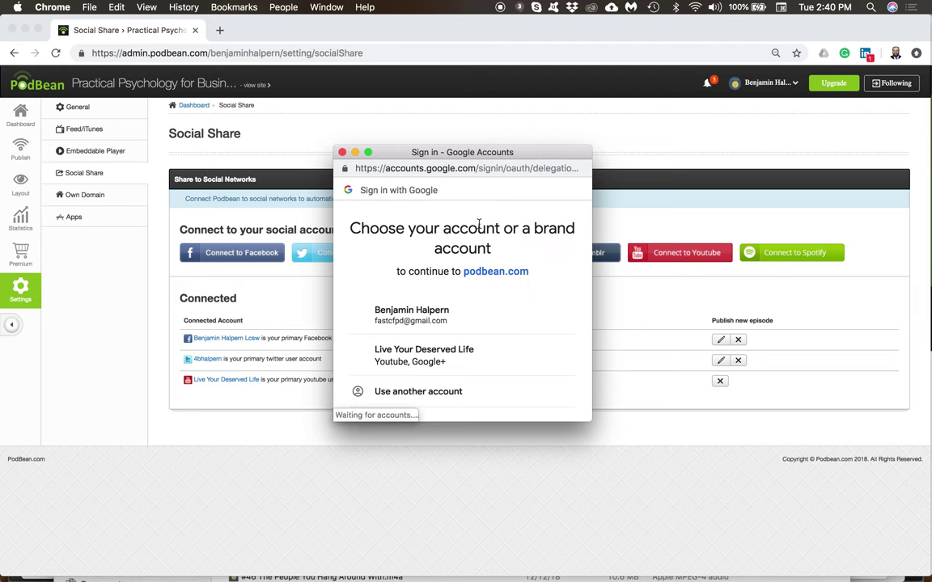
{"action": "left_click", "coordinate": [386, 316]}
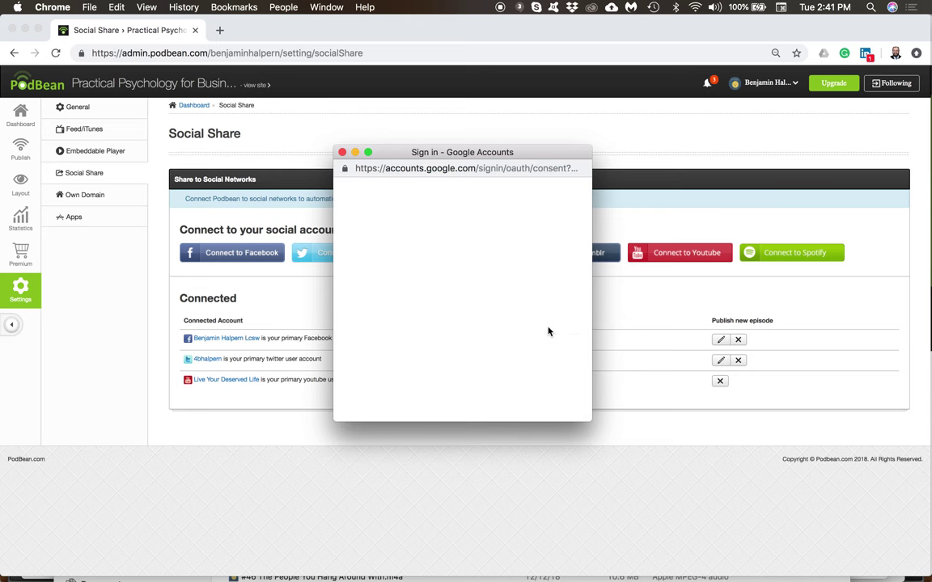
{"action": "scroll", "coordinate": [530, 368], "scroll_direction": "down", "scroll_amount": 3}
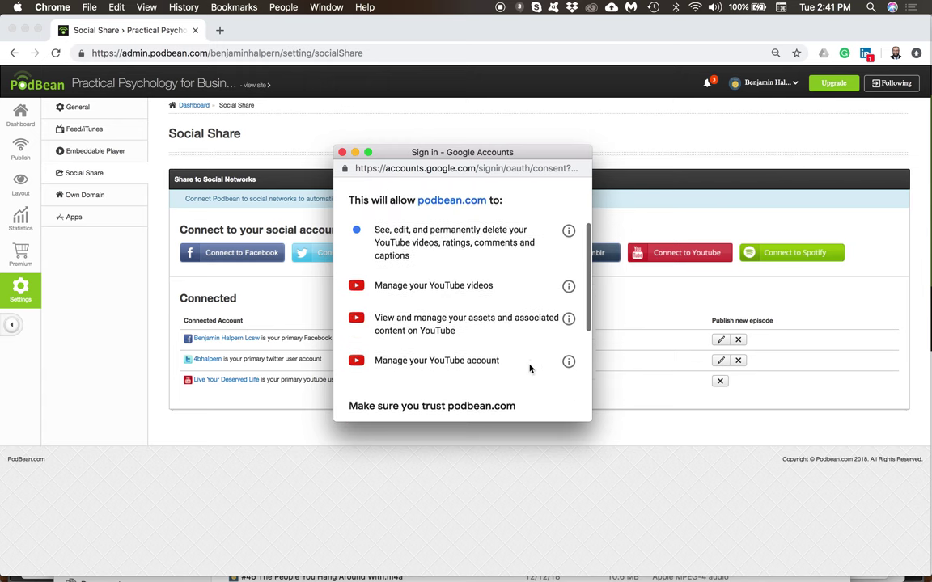
{"action": "scroll", "coordinate": [529, 368], "scroll_direction": "down", "scroll_amount": 5}
{"action": "left_click", "coordinate": [548, 375]}
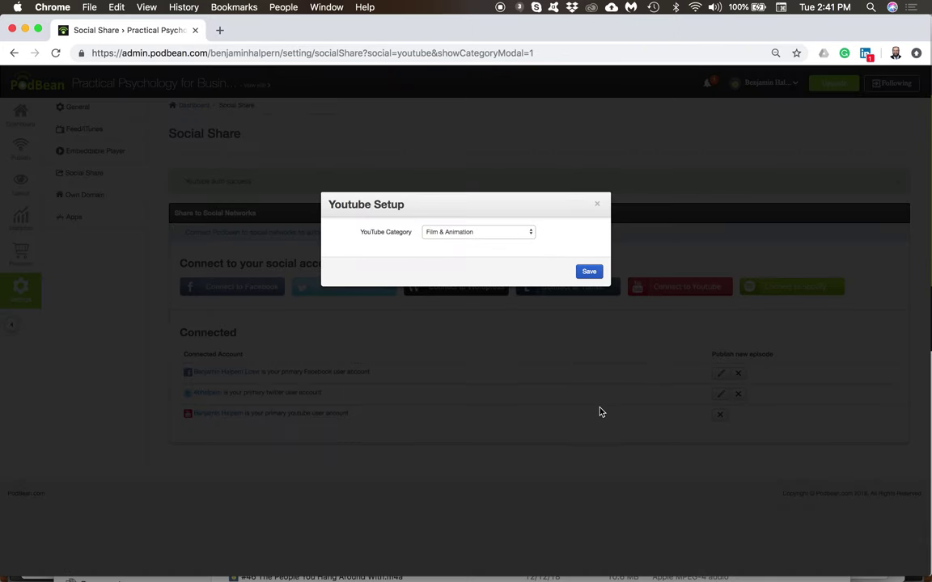
Set the YouTube category to Education and save the YouTube setup
{"action": "left_click", "coordinate": [526, 235]}
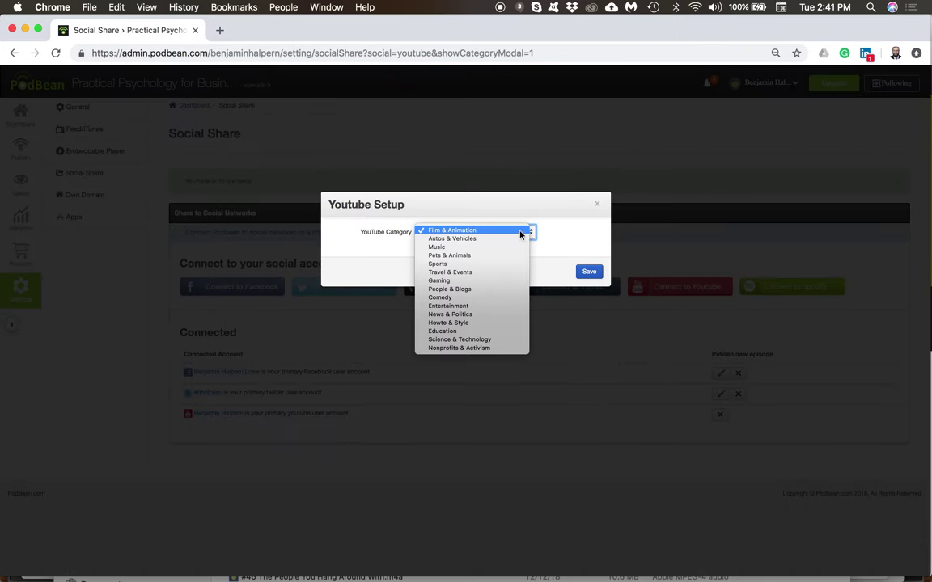
{"action": "left_click", "coordinate": [471, 332]}
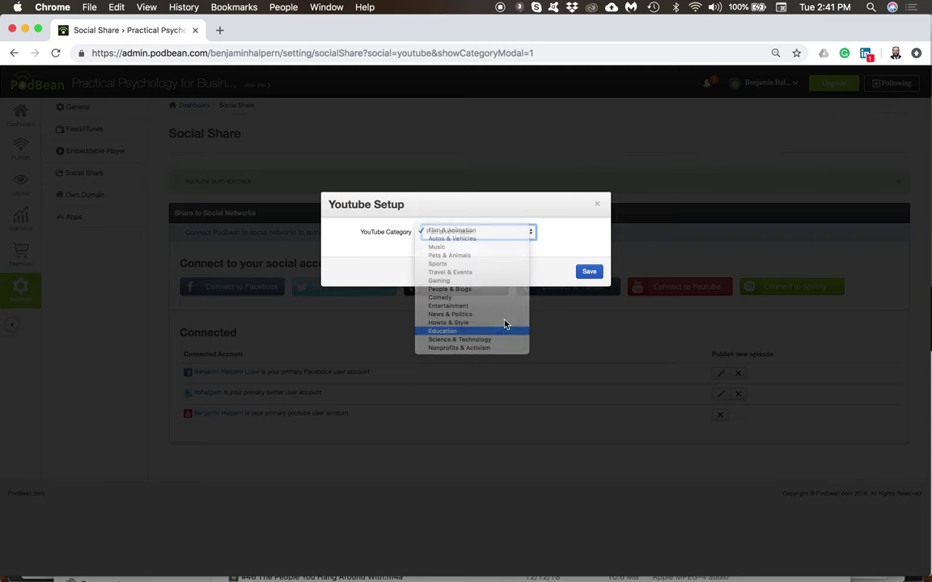
{"action": "left_click", "coordinate": [587, 272]}
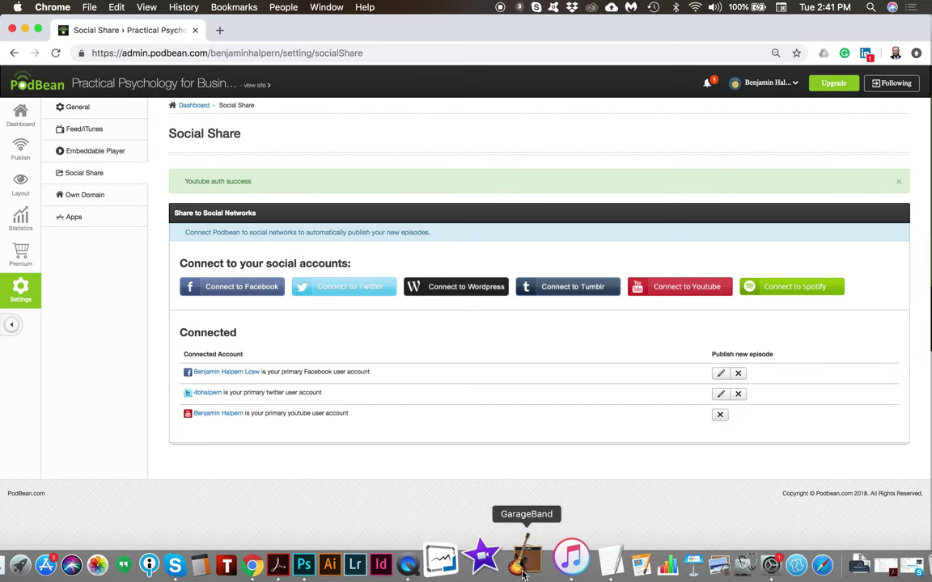
Switch to GarageBand and look at the sharing options of the podcast master project
{"action": "left_click", "coordinate": [521, 566]}
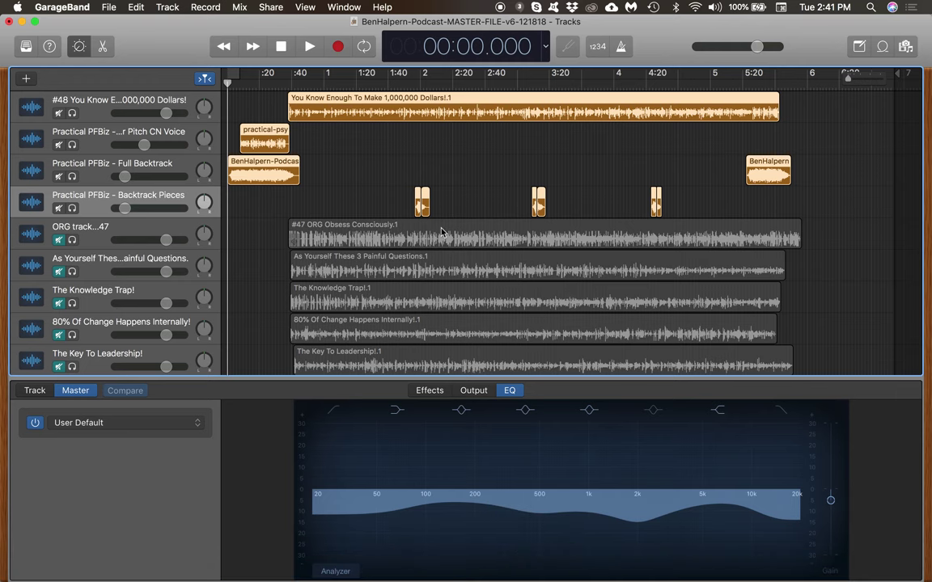
{"action": "left_click", "coordinate": [271, 7]}
{"action": "left_click", "coordinate": [277, 30]}
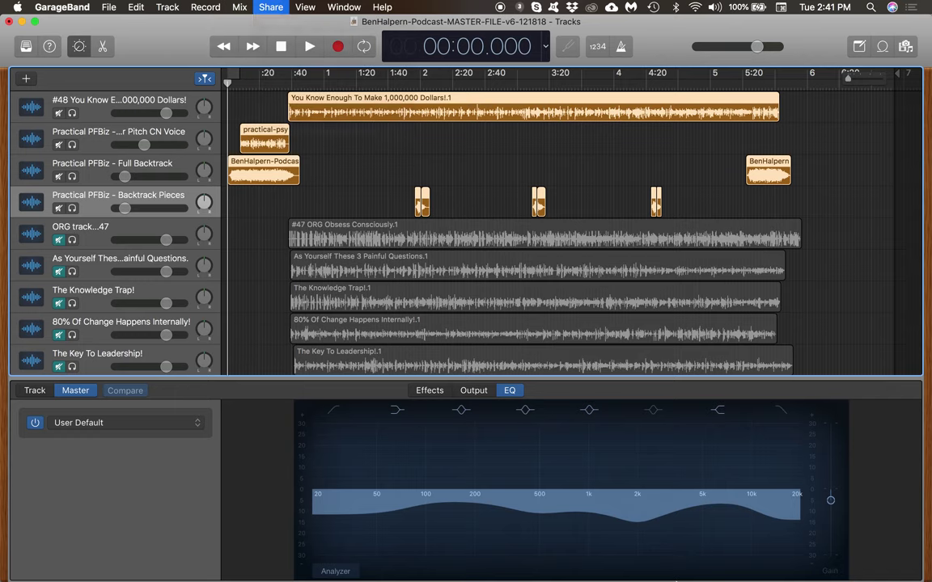
Reveal the Episode #48 MP3 file from the iTunes playlist in Finder and return to PodBean's Social Share page in Chrome
{"action": "left_click", "coordinate": [545, 558]}
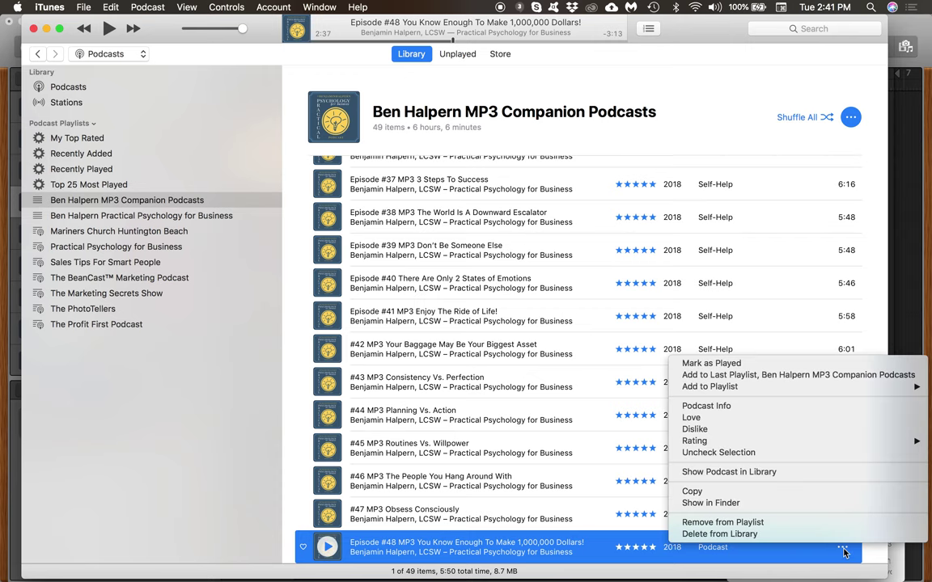
{"action": "right_click", "coordinate": [760, 540]}
{"action": "left_click", "coordinate": [732, 503]}
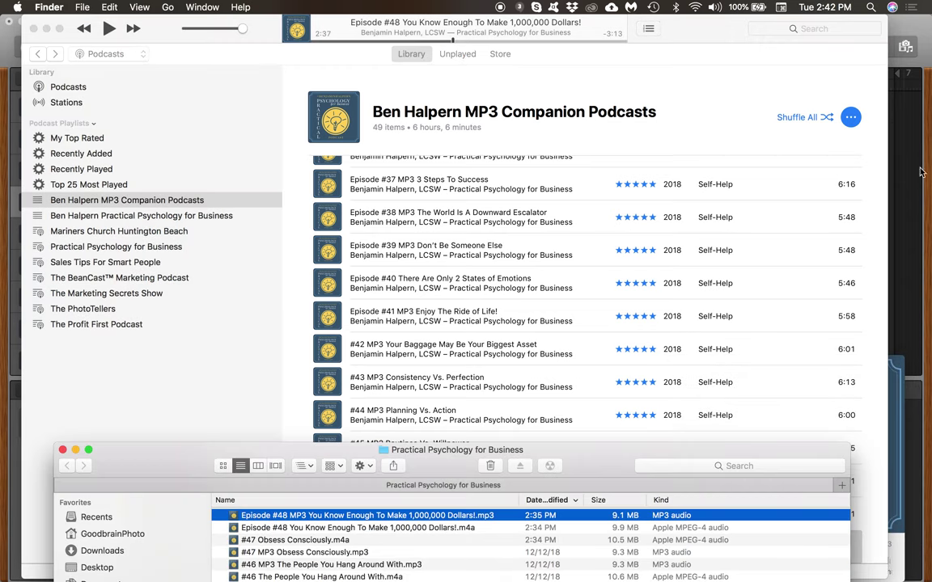
{"action": "mouse_move", "coordinate": [485, 576]}
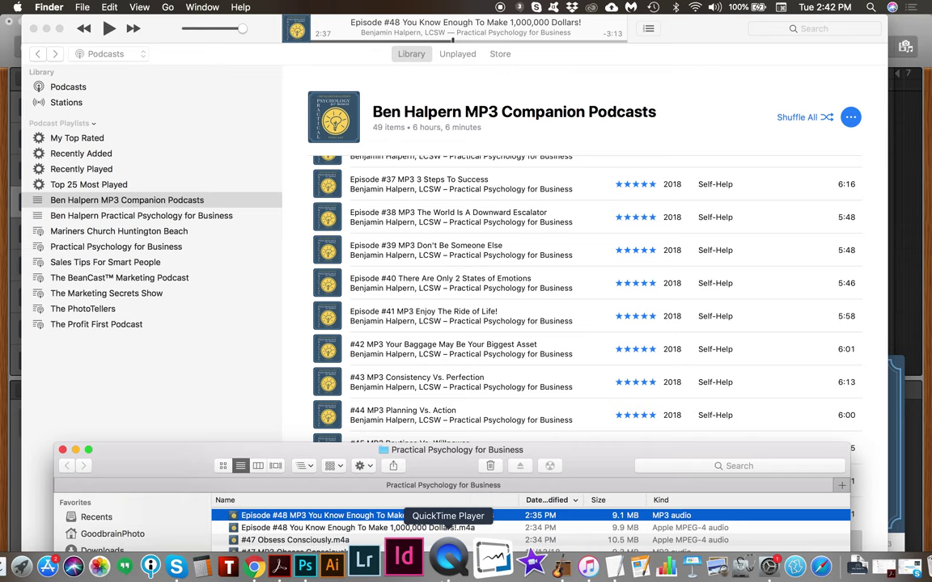
{"action": "left_click", "coordinate": [288, 561]}
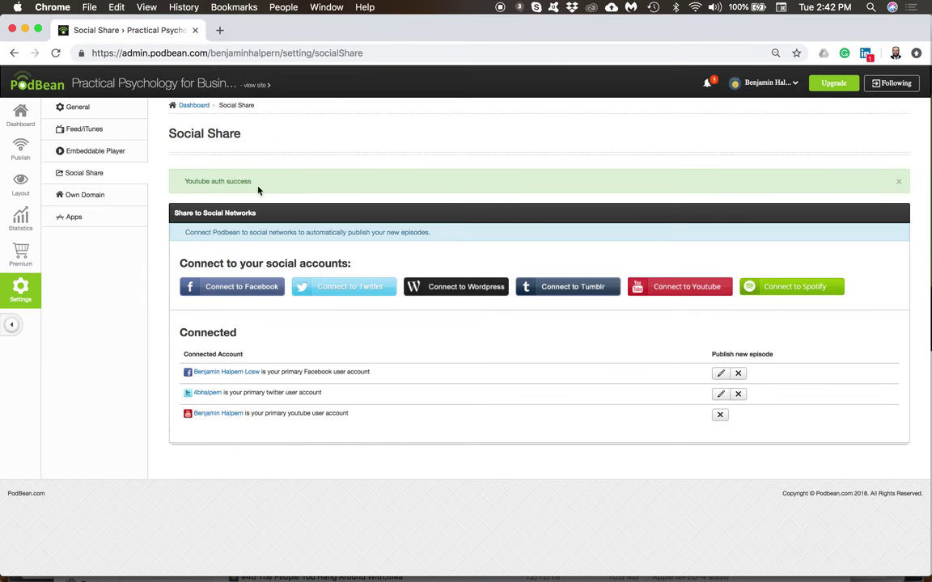